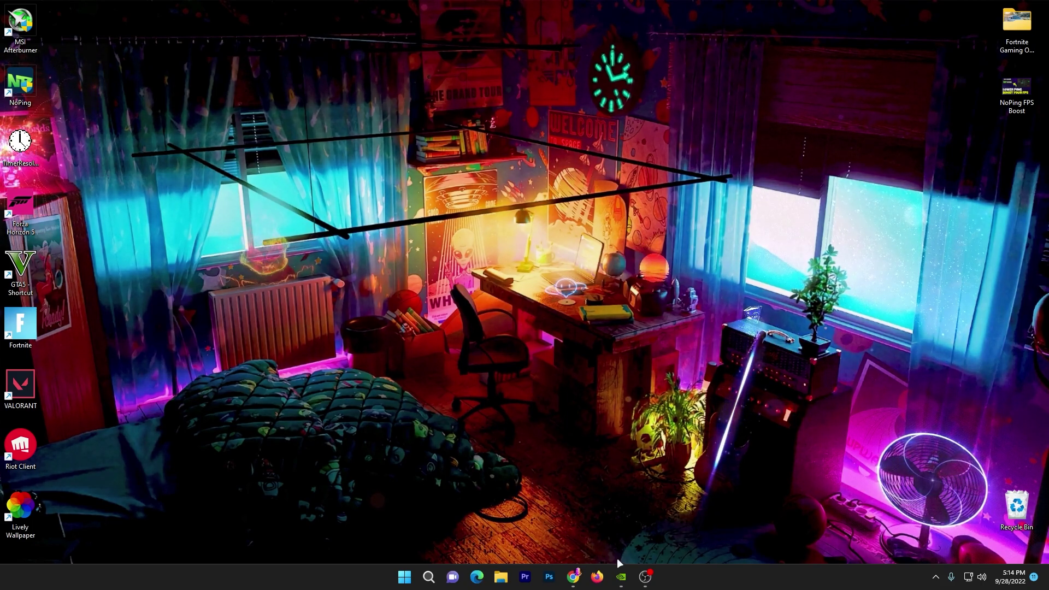
Start downloading GeForce Game Ready Driver 517.48 from the Drivers section of GeForce Experience
{"action": "left_click", "coordinate": [621, 577]}
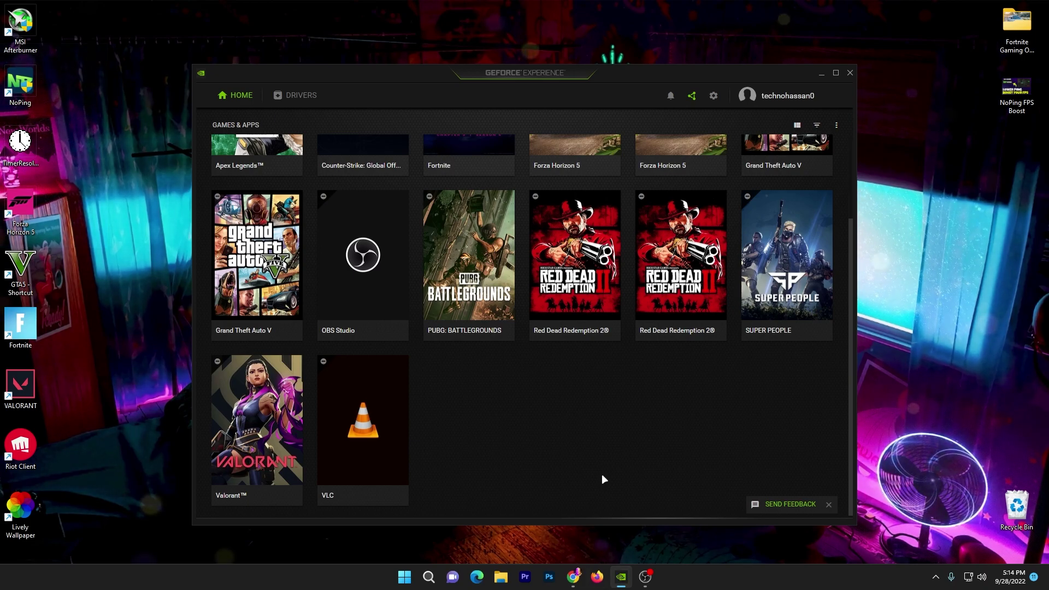
{"action": "left_click", "coordinate": [316, 100]}
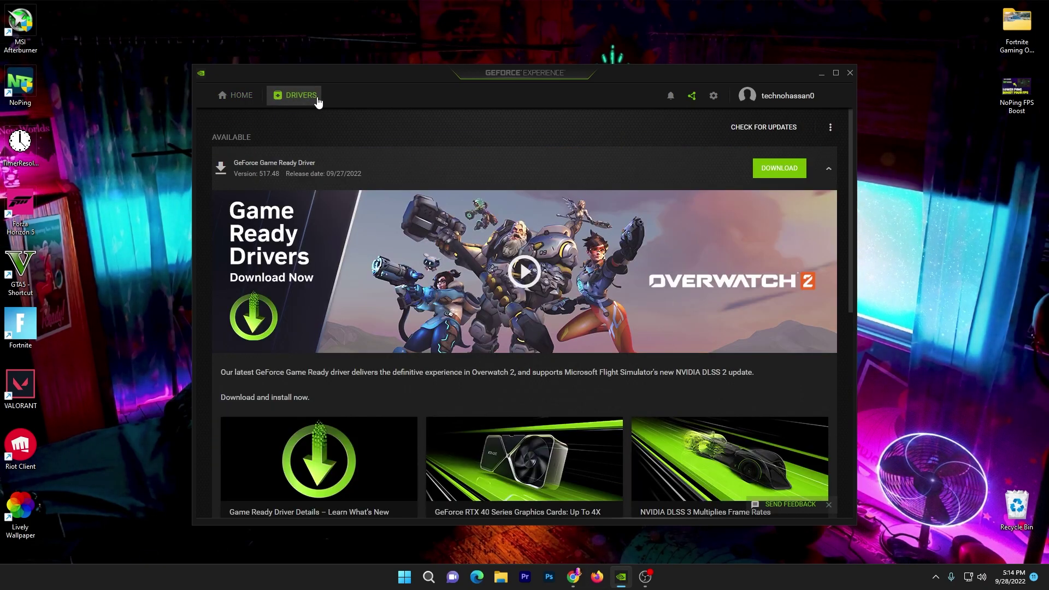
{"action": "left_click", "coordinate": [774, 170]}
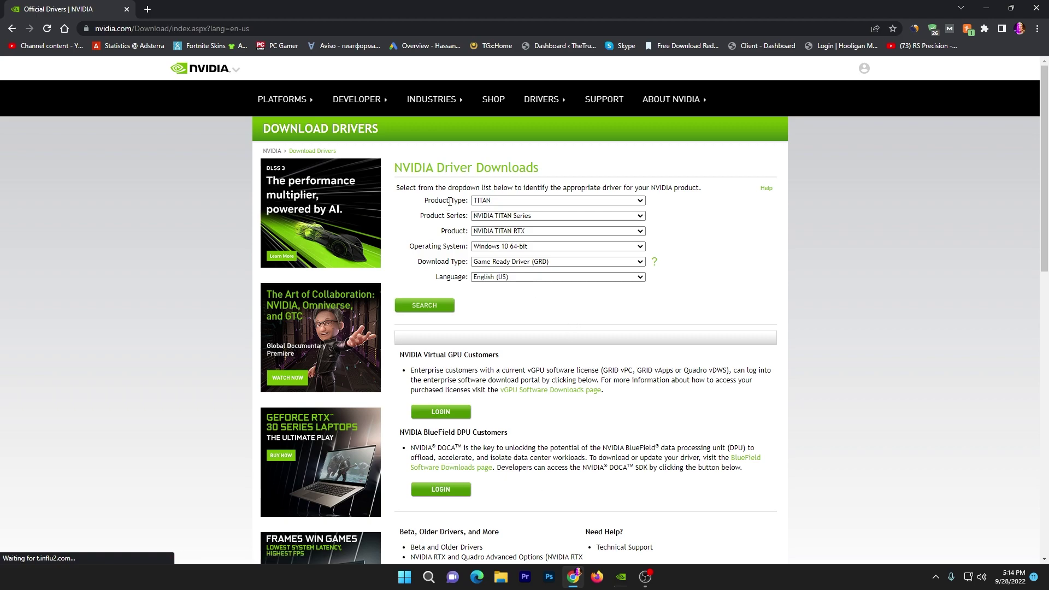
Search NVIDIA's site for the GeForce RTX 30 Series RTX 3070 driver on Windows 11
{"action": "left_click", "coordinate": [532, 201]}
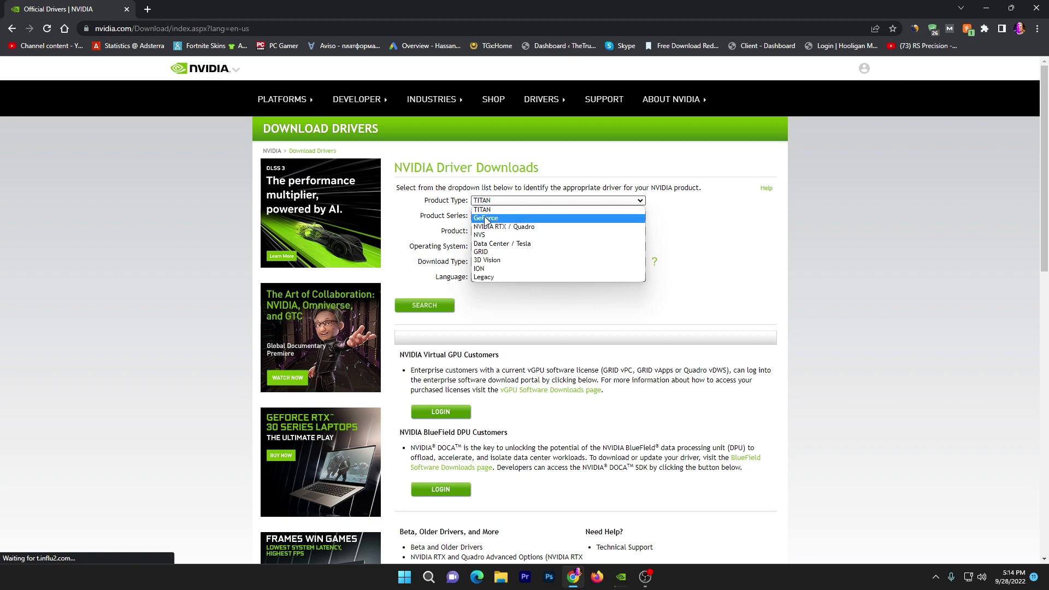
{"action": "left_click", "coordinate": [509, 219]}
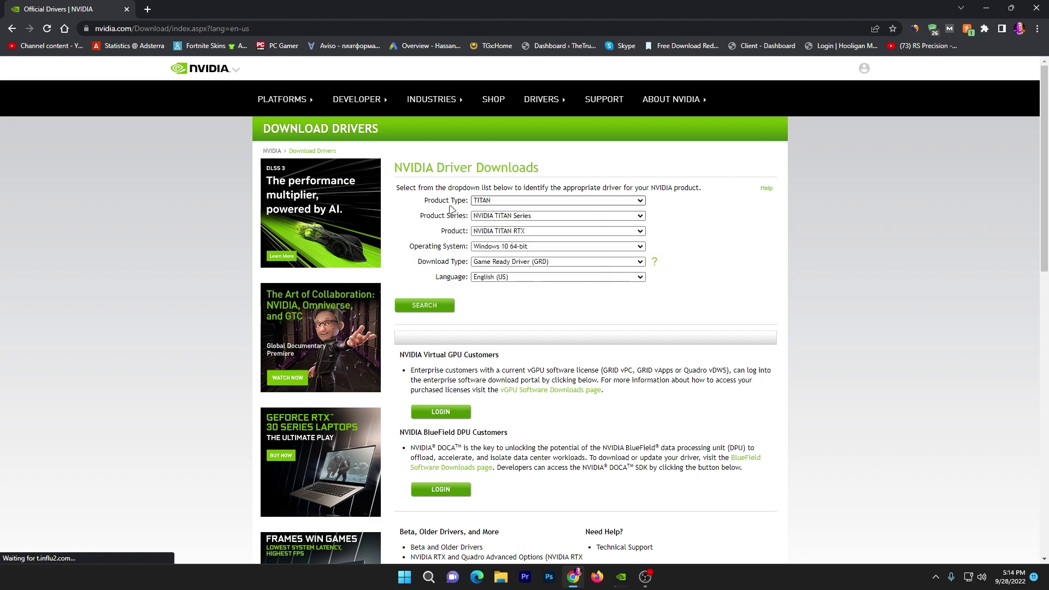
{"action": "left_click", "coordinate": [532, 215]}
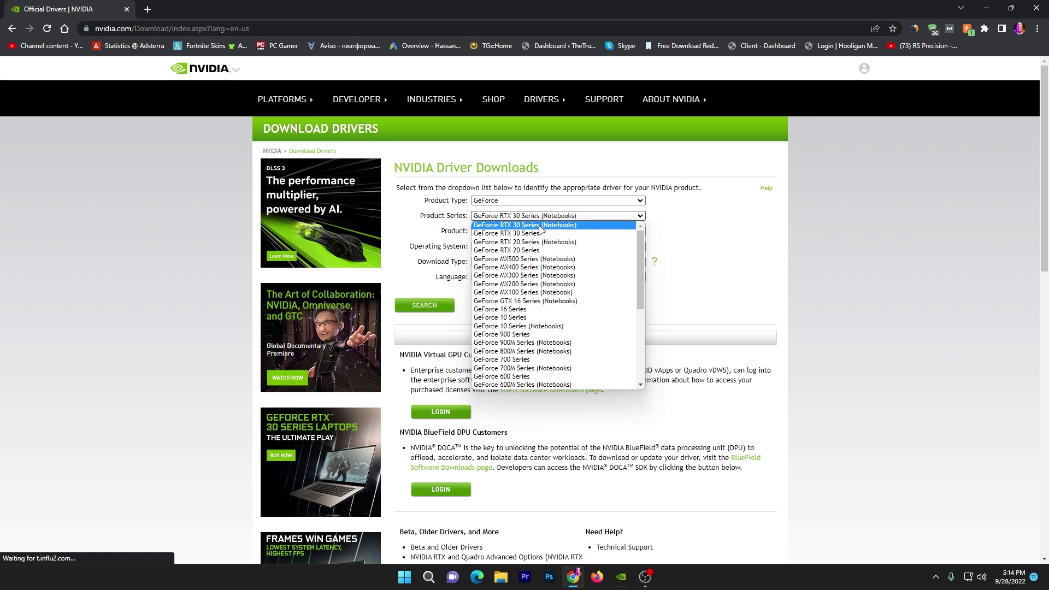
{"action": "left_click", "coordinate": [533, 234]}
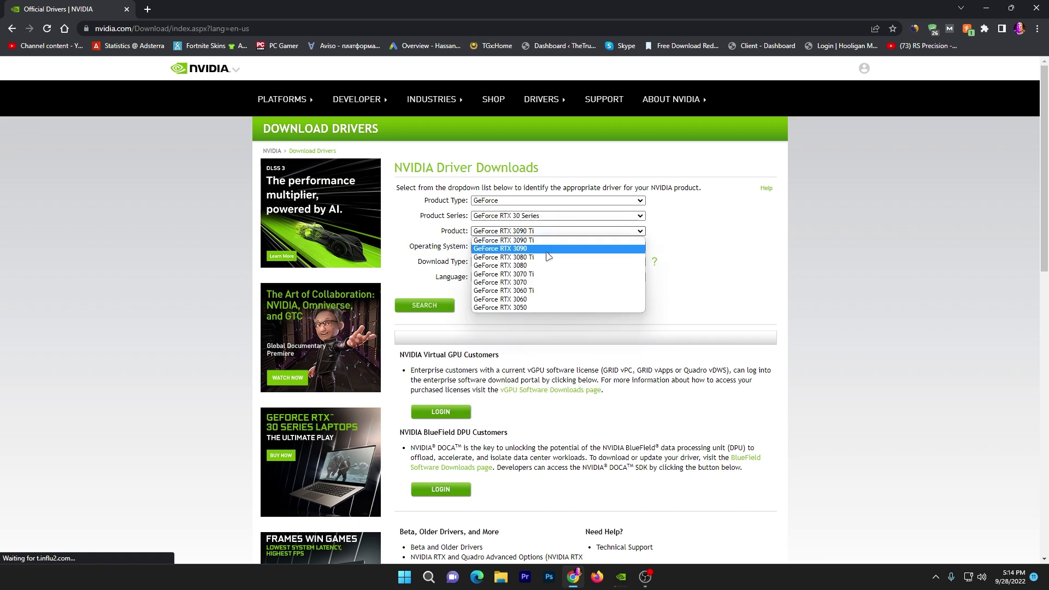
{"action": "left_click", "coordinate": [516, 283]}
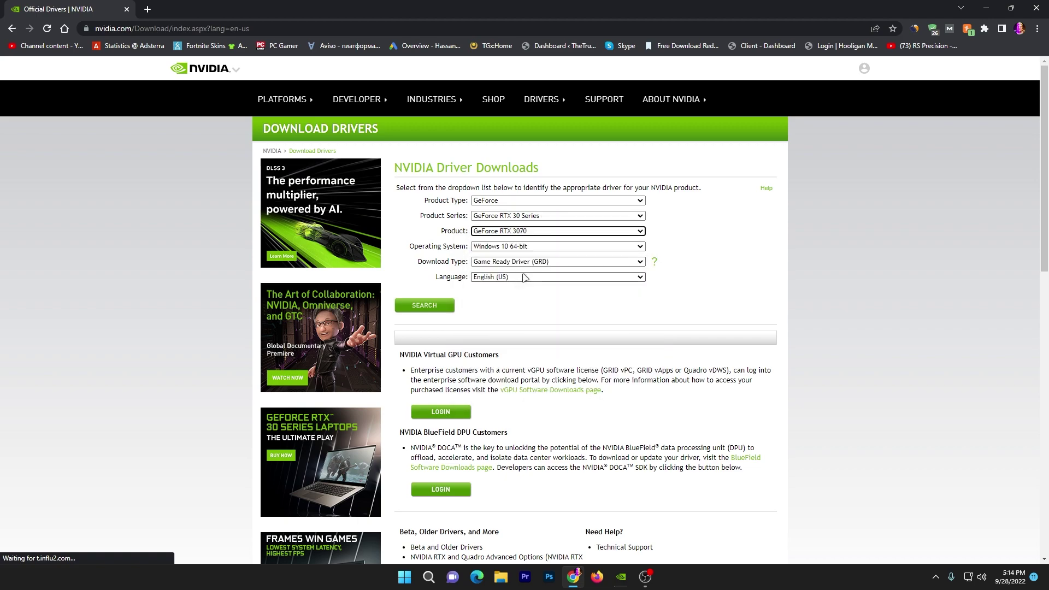
{"action": "left_click", "coordinate": [502, 247]}
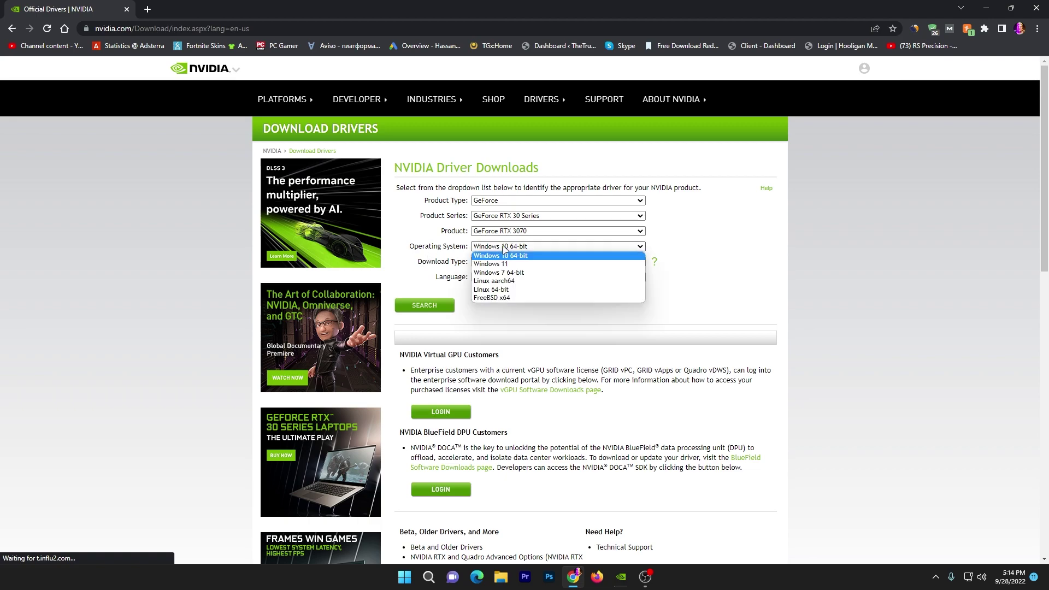
{"action": "left_click", "coordinate": [496, 264]}
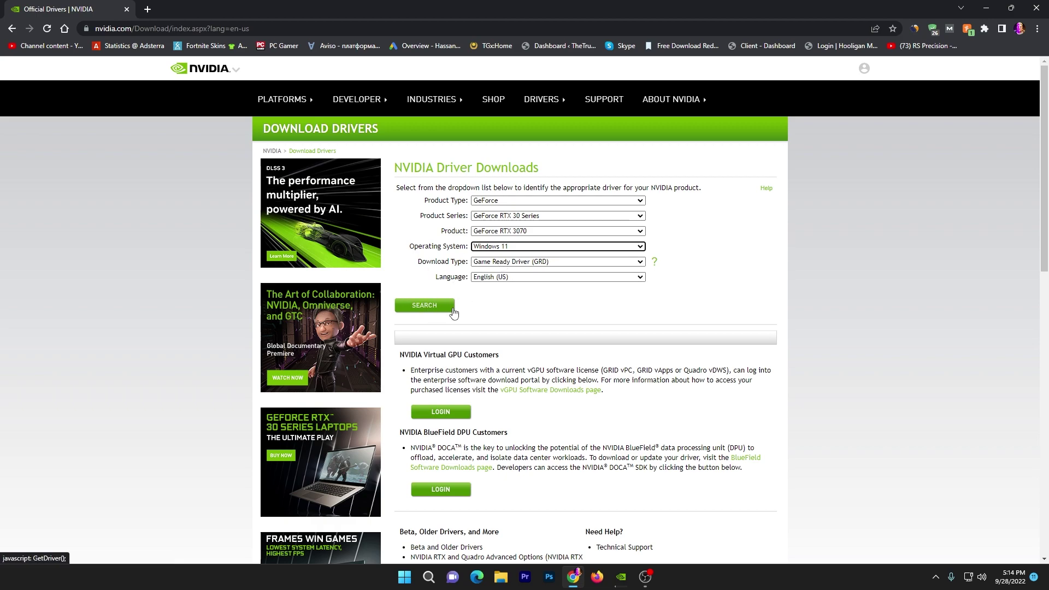
{"action": "left_click", "coordinate": [427, 310]}
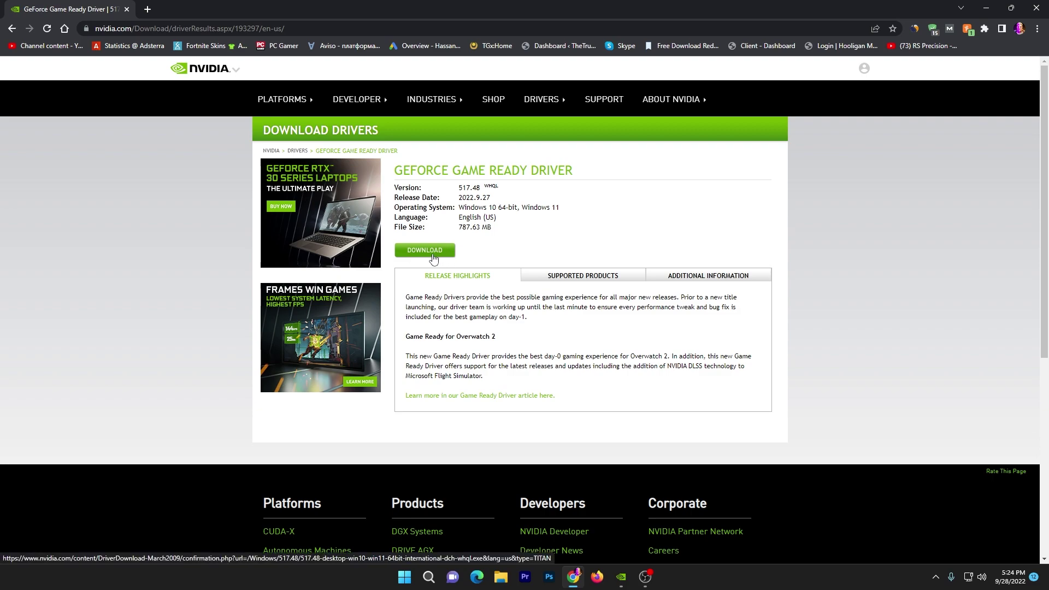
Launch the express installation of driver 517.48 and approve the User Account Control prompt
{"action": "left_click", "coordinate": [621, 577]}
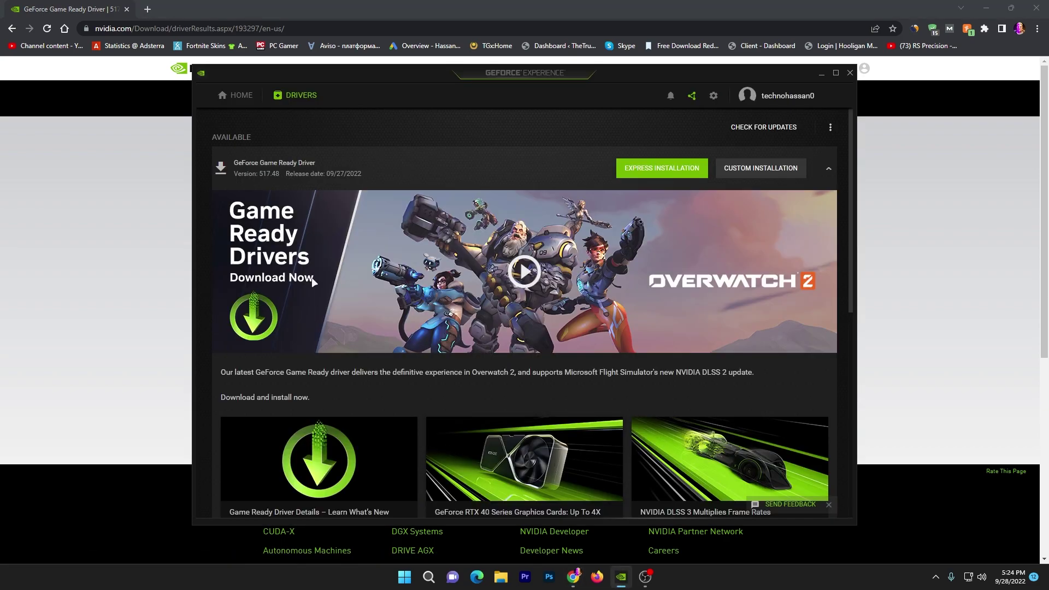
{"action": "left_click", "coordinate": [663, 169]}
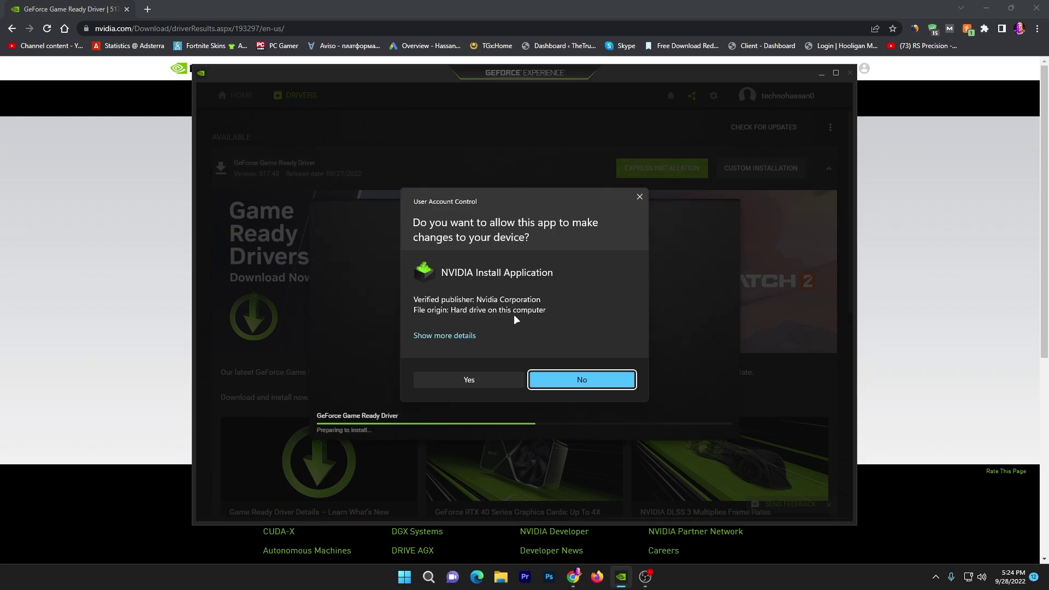
{"action": "key", "text": "Return"}
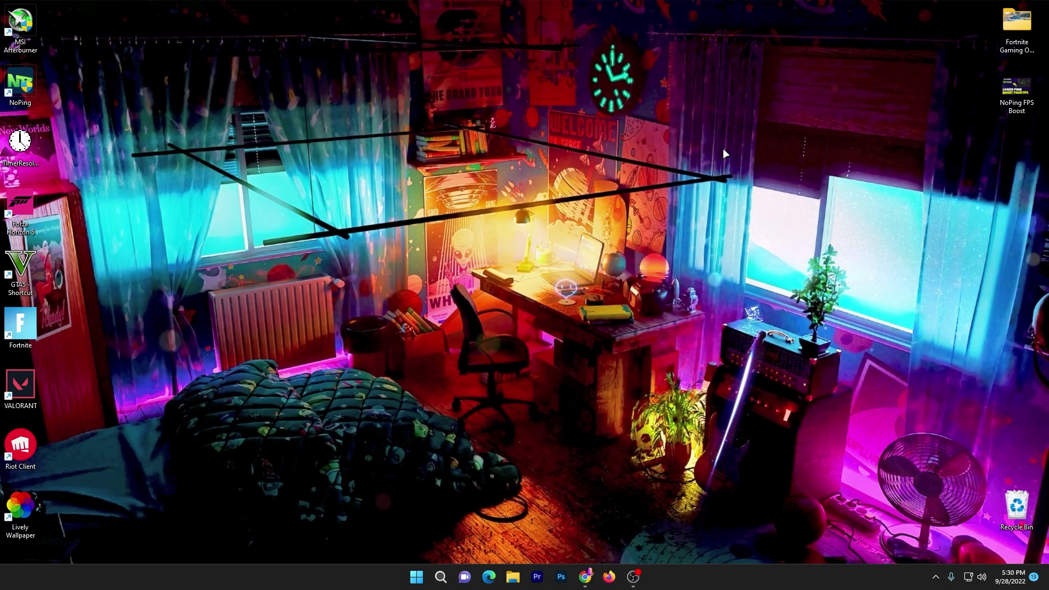
Launch NVIDIA Control Panel from the desktop context menu and go to image settings with preview
{"action": "right_click", "coordinate": [479, 180]}
{"action": "left_click", "coordinate": [527, 313]}
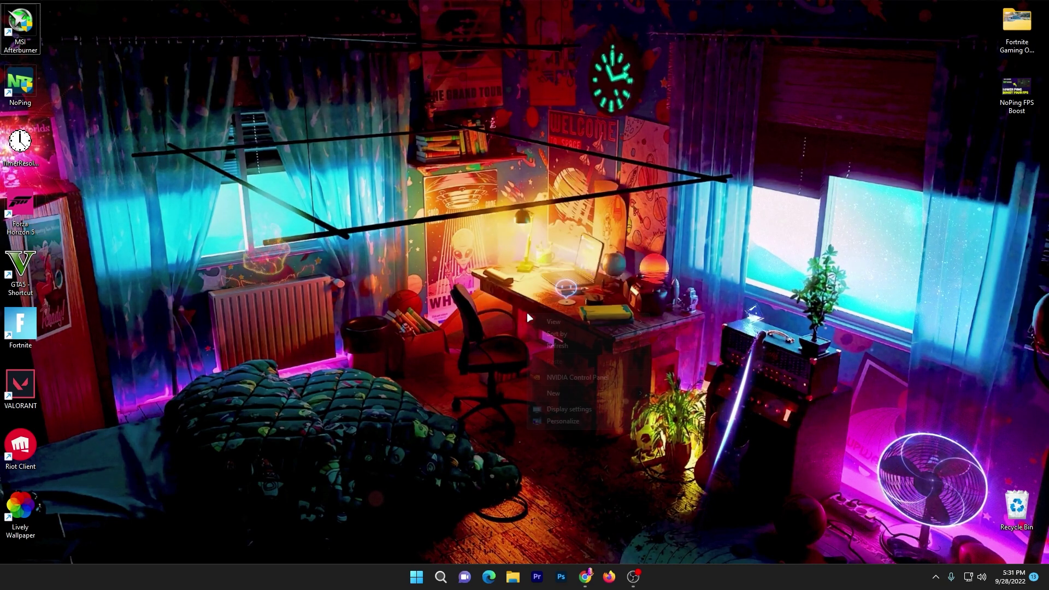
{"action": "left_click", "coordinate": [565, 376]}
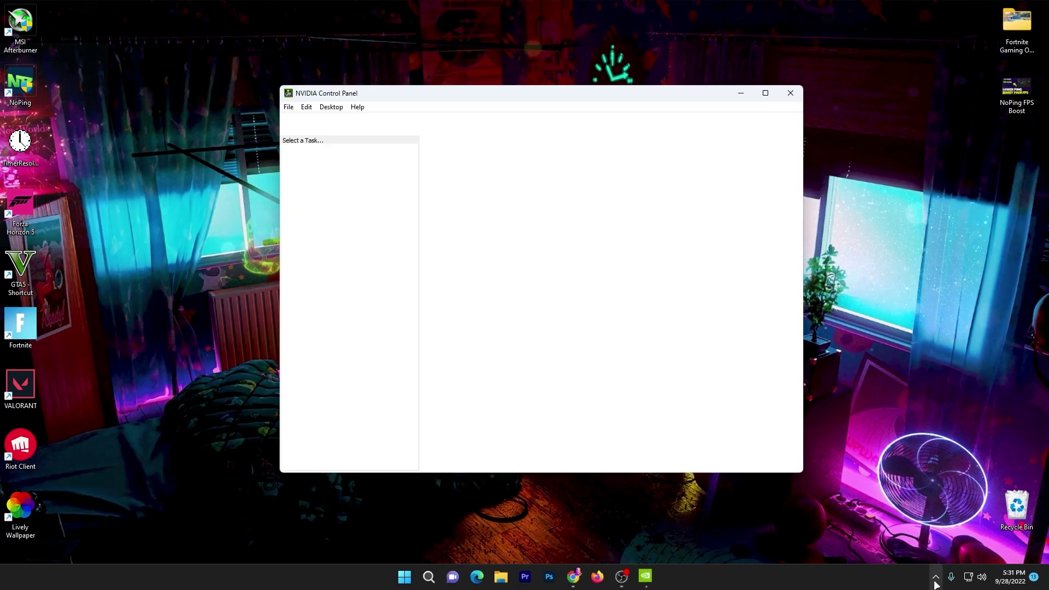
{"action": "left_click", "coordinate": [937, 577]}
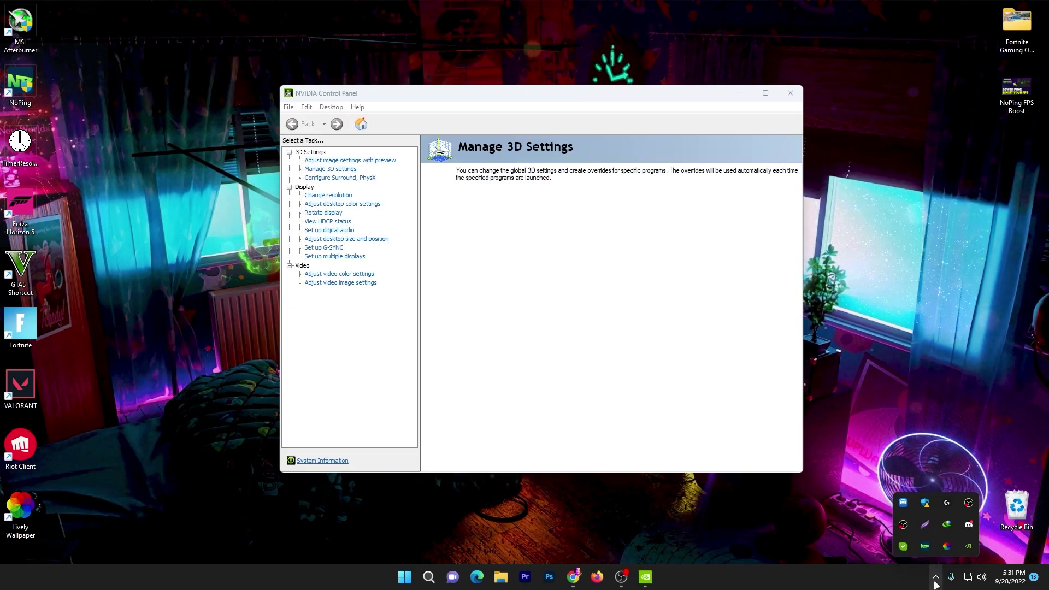
{"action": "right_click", "coordinate": [962, 544]}
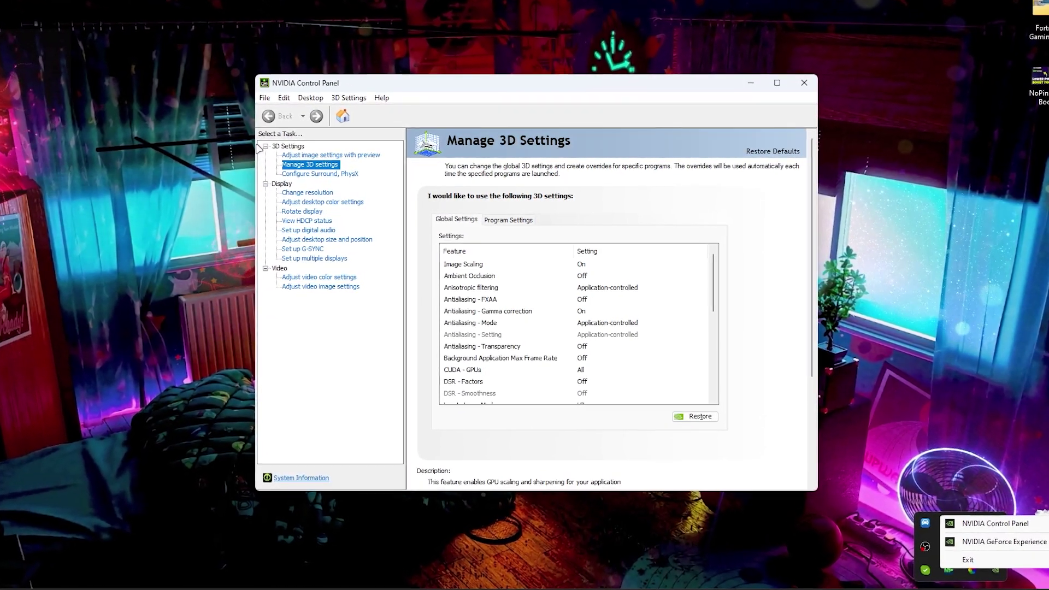
{"action": "left_click", "coordinate": [282, 155]}
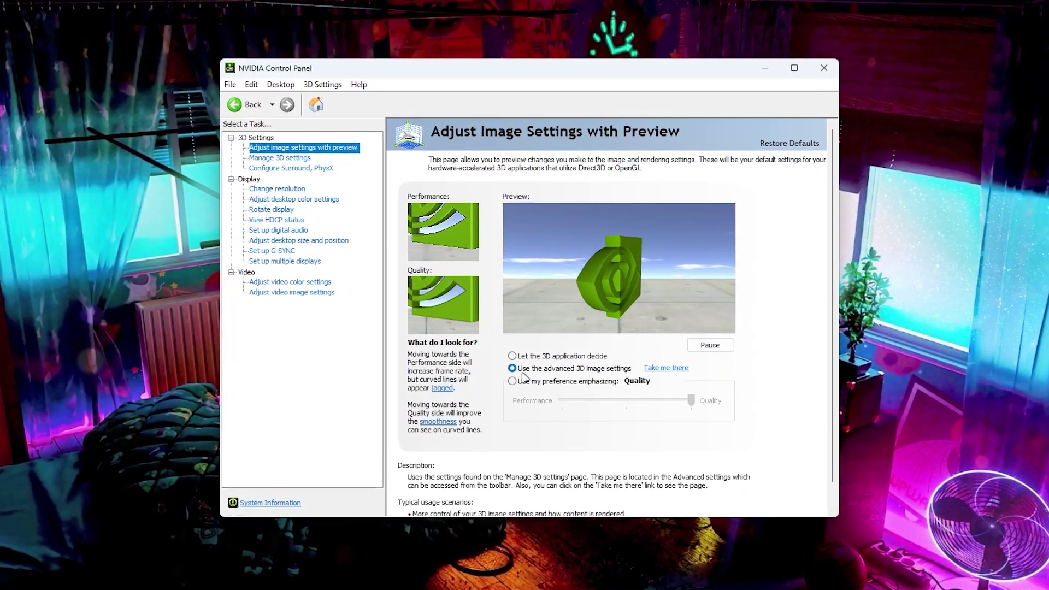
{"action": "mouse_move", "coordinate": [572, 373]}
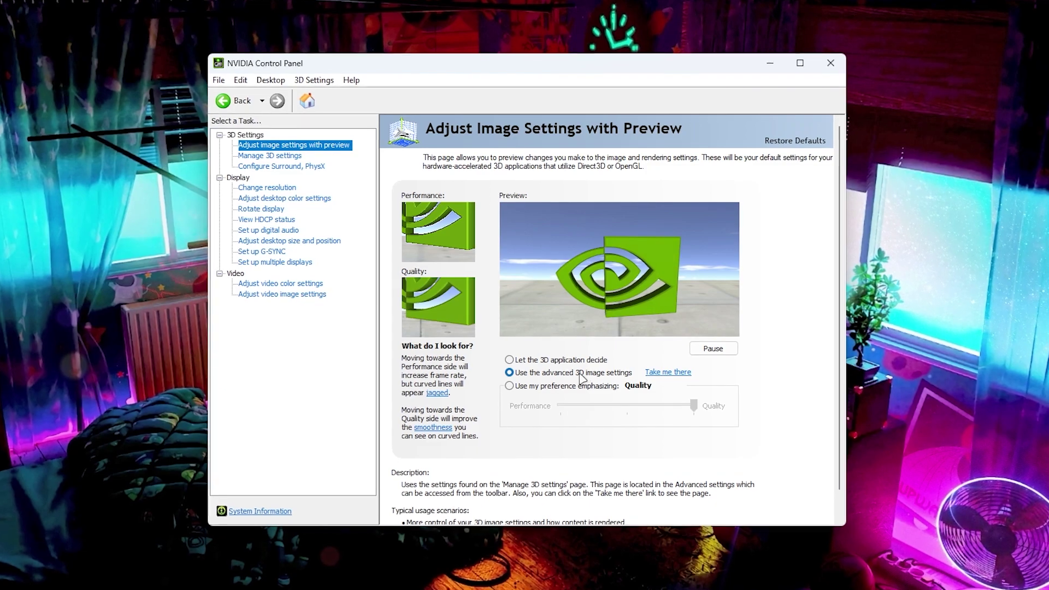
Review global Image Scaling in Manage 3D Settings, keeping it On with 50% sharpening
{"action": "left_click", "coordinate": [264, 154]}
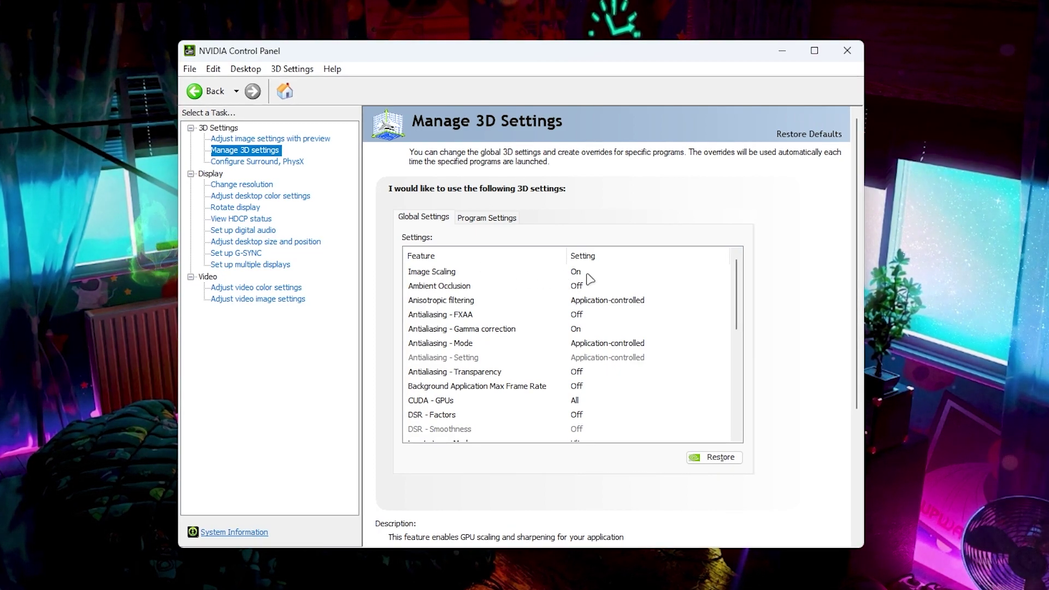
{"action": "left_click", "coordinate": [587, 276]}
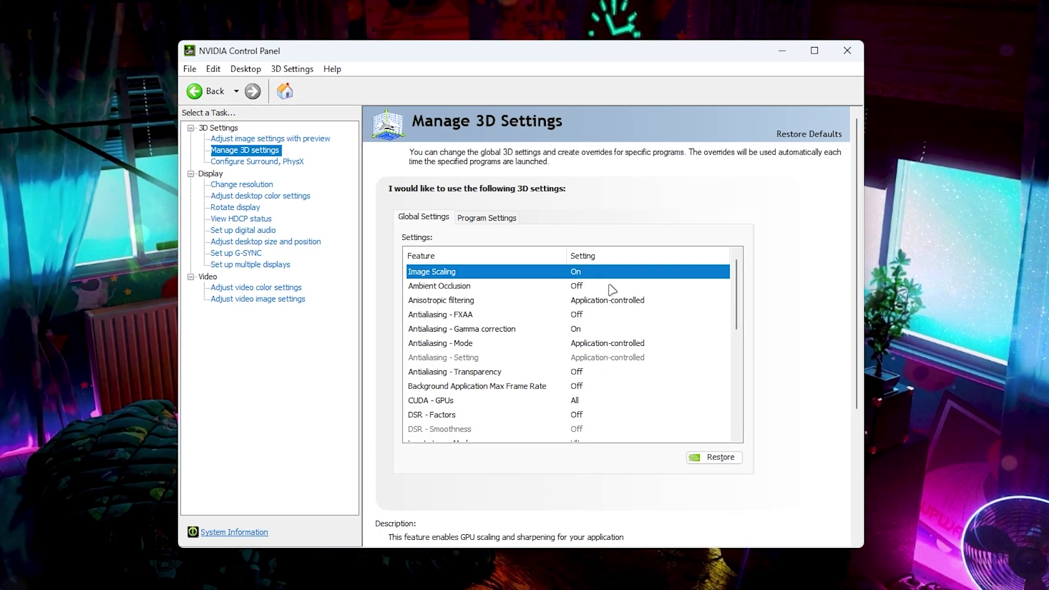
{"action": "left_click", "coordinate": [722, 272]}
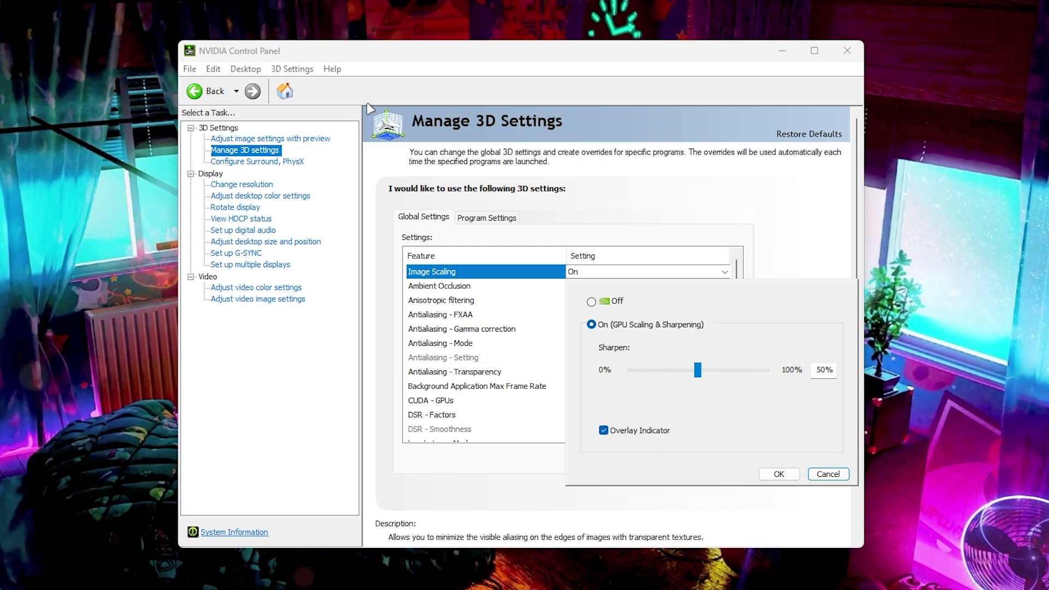
{"action": "left_click", "coordinate": [781, 475]}
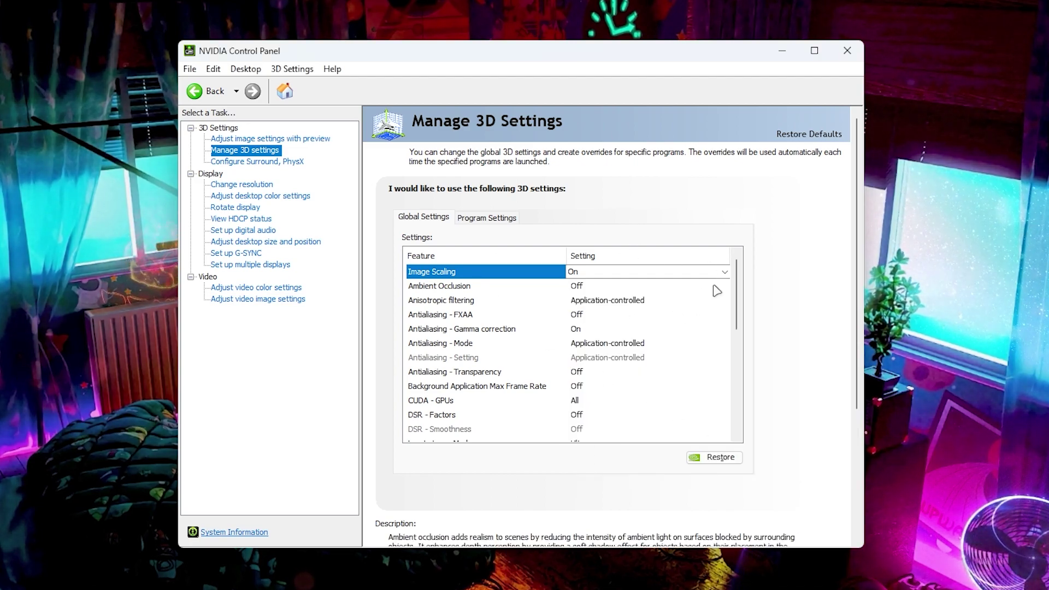
{"action": "scroll", "coordinate": [431, 278], "scroll_direction": "down", "scroll_amount": 2}
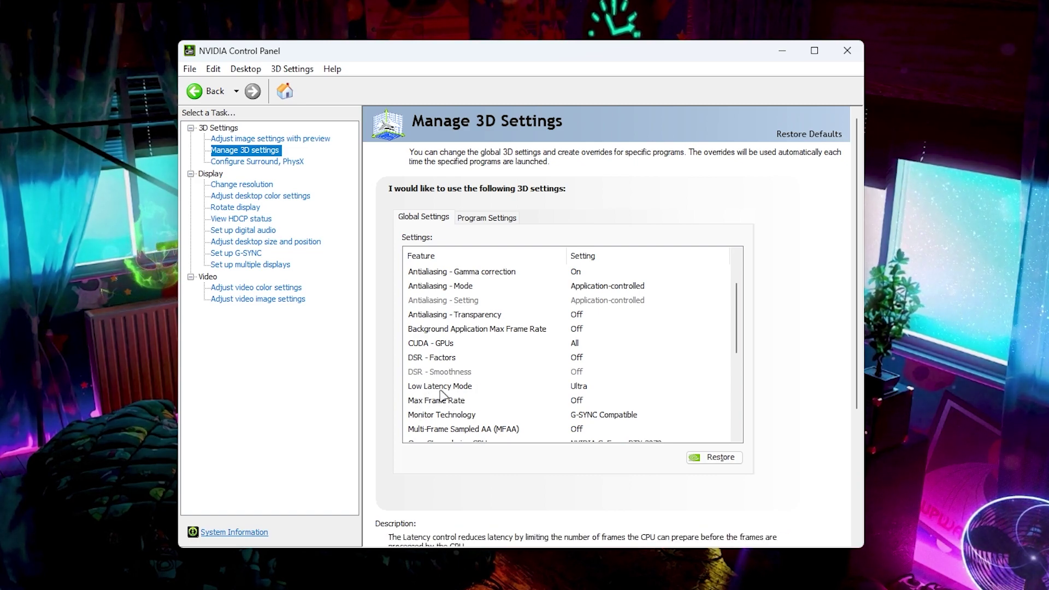
{"action": "scroll", "coordinate": [598, 393], "scroll_direction": "down", "scroll_amount": 2}
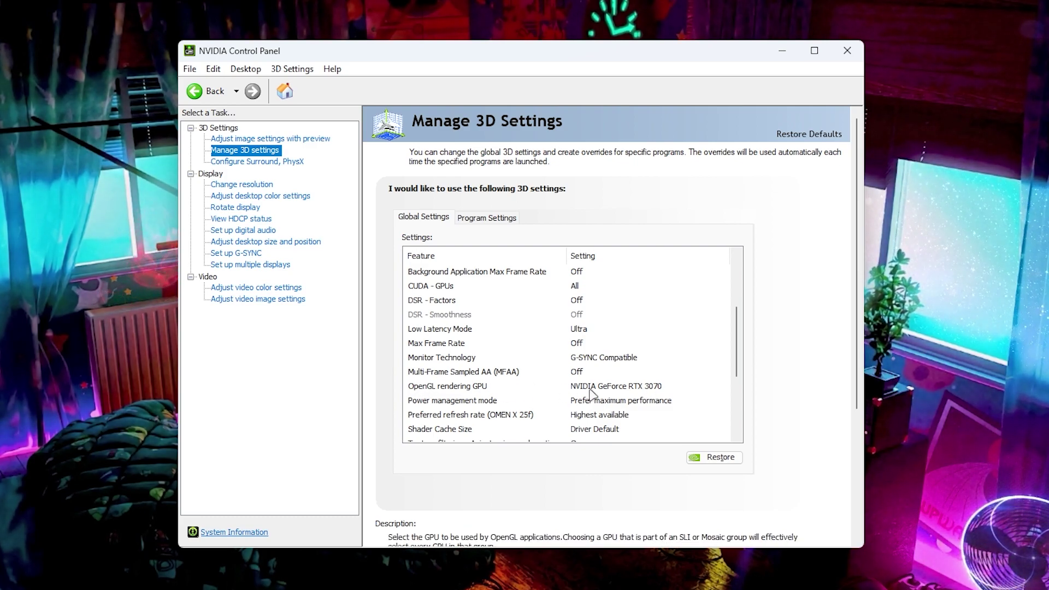
{"action": "scroll", "coordinate": [711, 322], "scroll_direction": "down", "scroll_amount": 2}
{"action": "scroll", "coordinate": [713, 316], "scroll_direction": "down", "scroll_amount": 2}
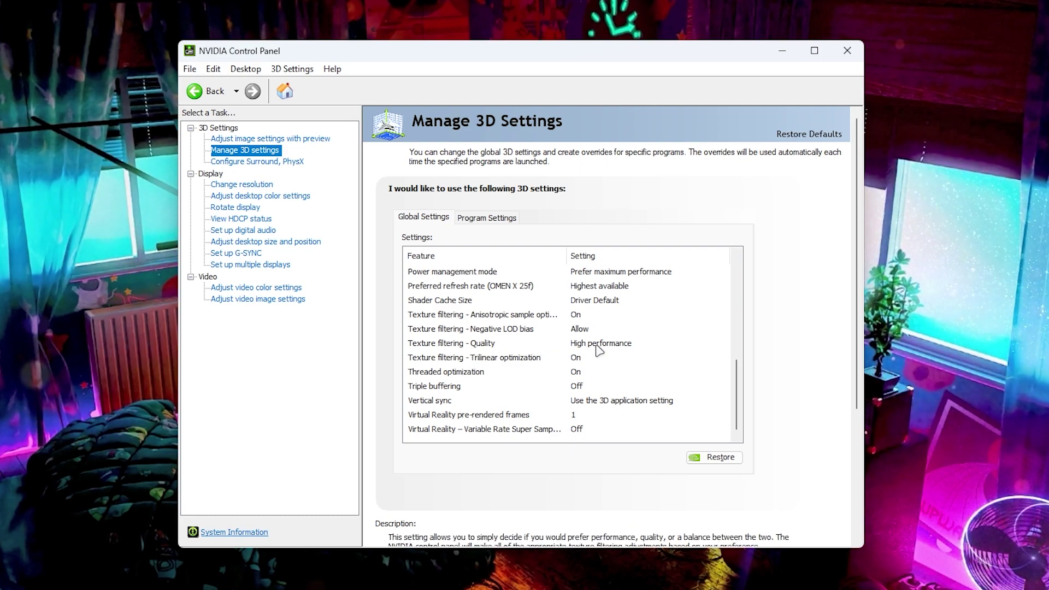
Set global Vertical sync to Off and apply the 3D settings
{"action": "left_click", "coordinate": [607, 402]}
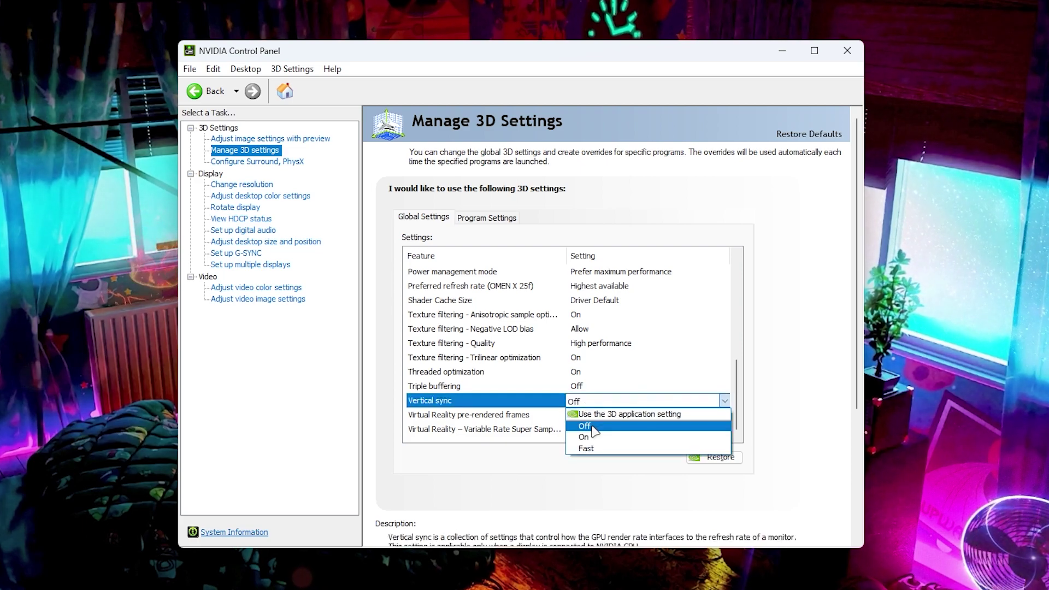
{"action": "left_click", "coordinate": [611, 435]}
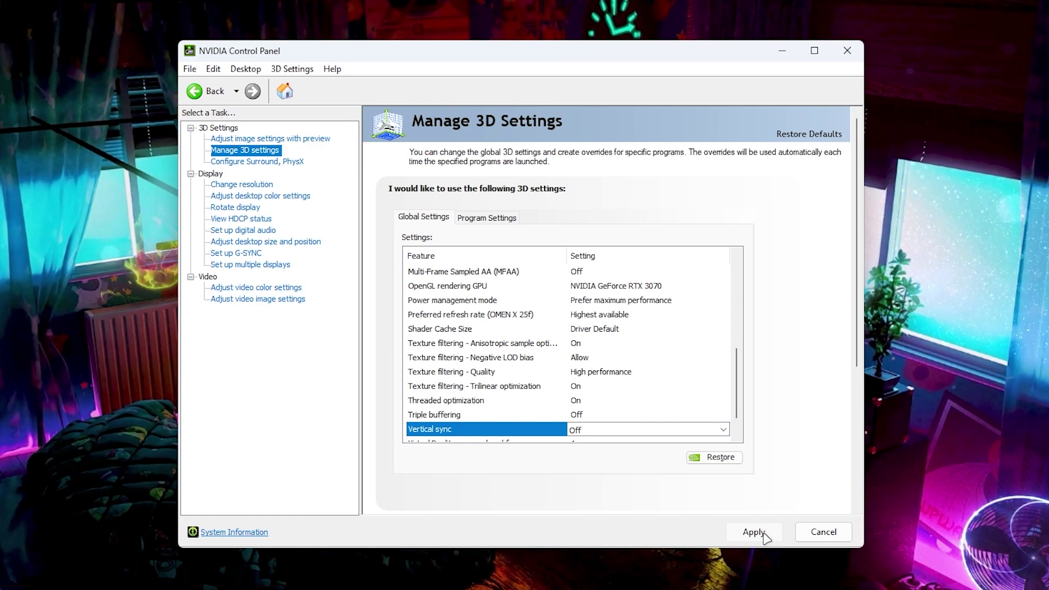
{"action": "left_click", "coordinate": [754, 533]}
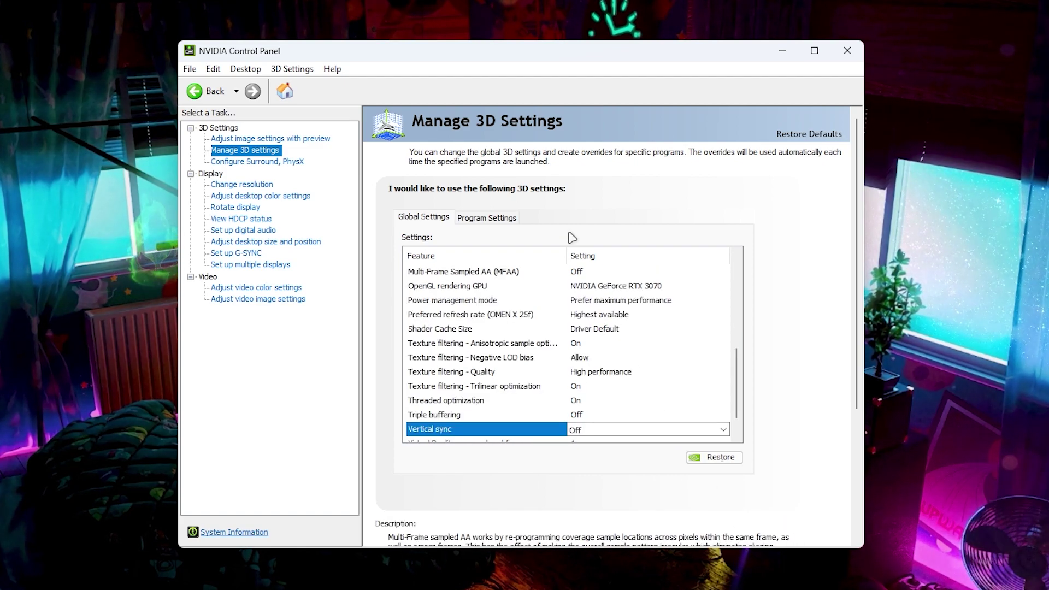
Keep the GeForce RTX 3070 as PhysX processor, then go to desktop size and position settings
{"action": "left_click", "coordinate": [252, 164]}
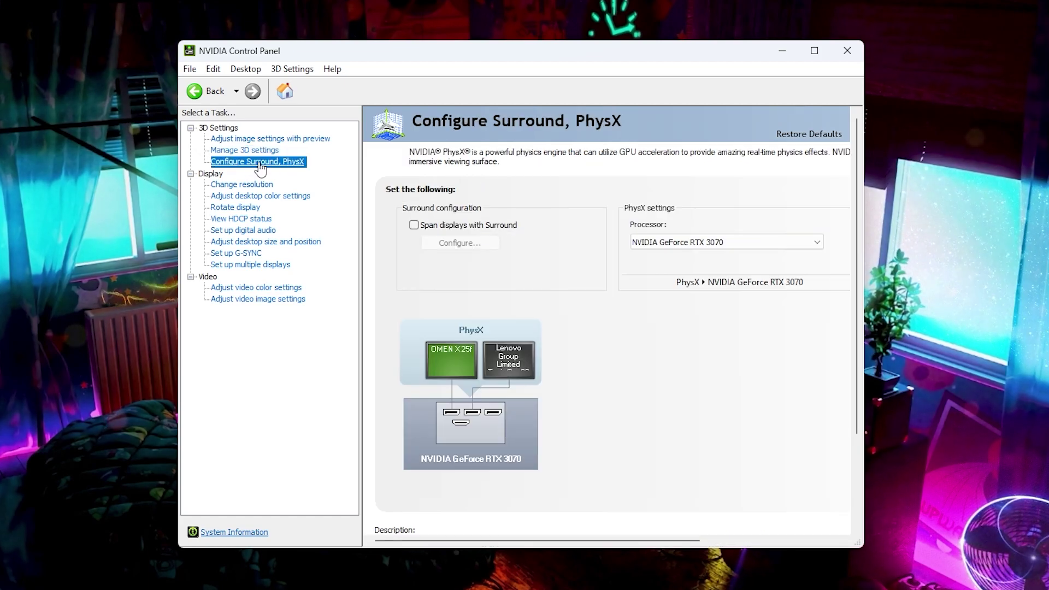
{"action": "left_click", "coordinate": [678, 247]}
{"action": "left_click", "coordinate": [666, 268]}
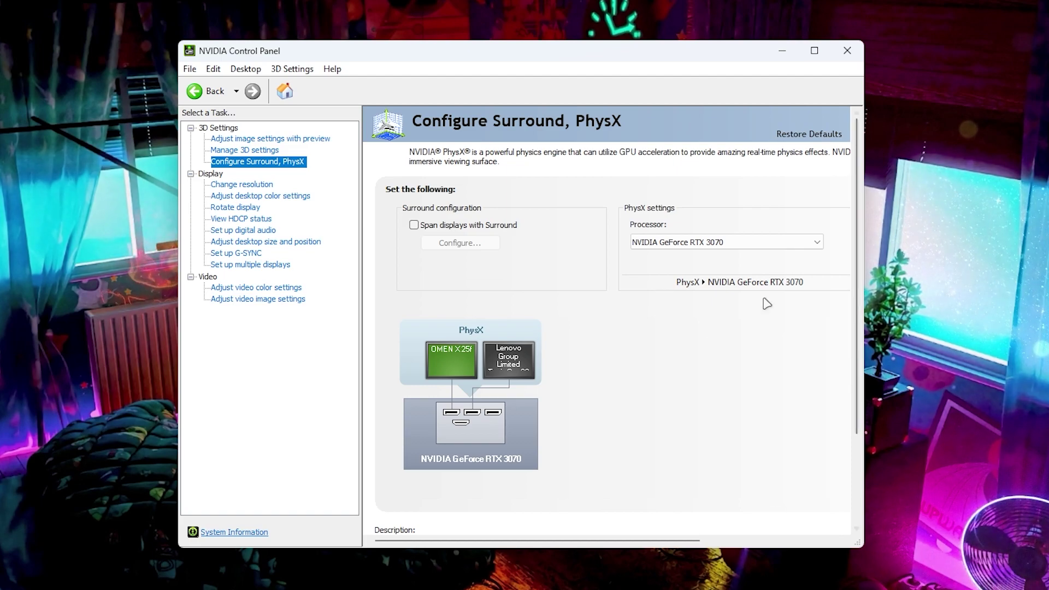
{"action": "left_click", "coordinate": [233, 245]}
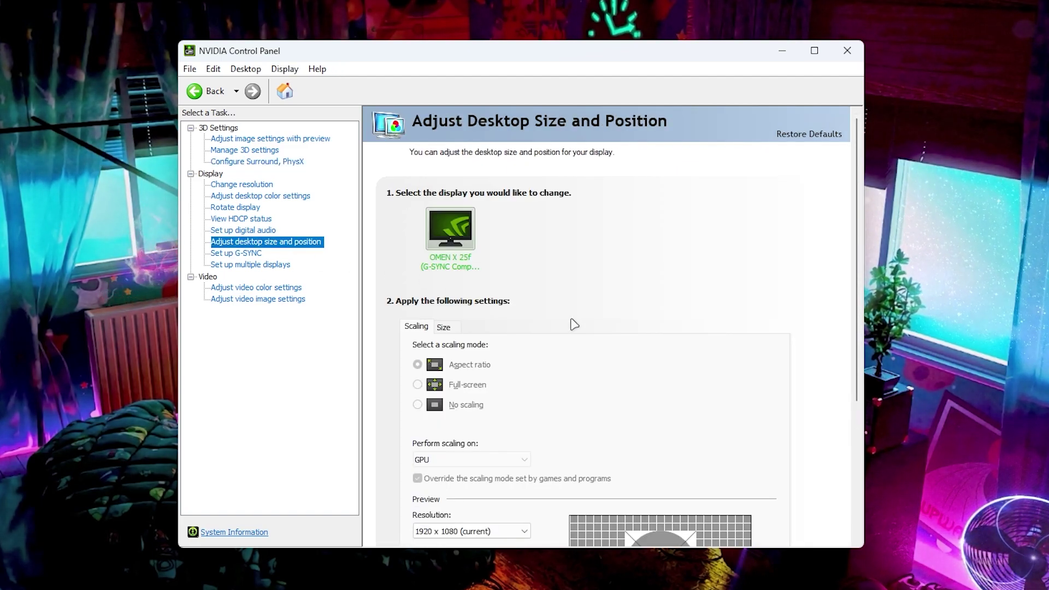
{"action": "scroll", "coordinate": [574, 325], "scroll_direction": "down", "scroll_amount": 1}
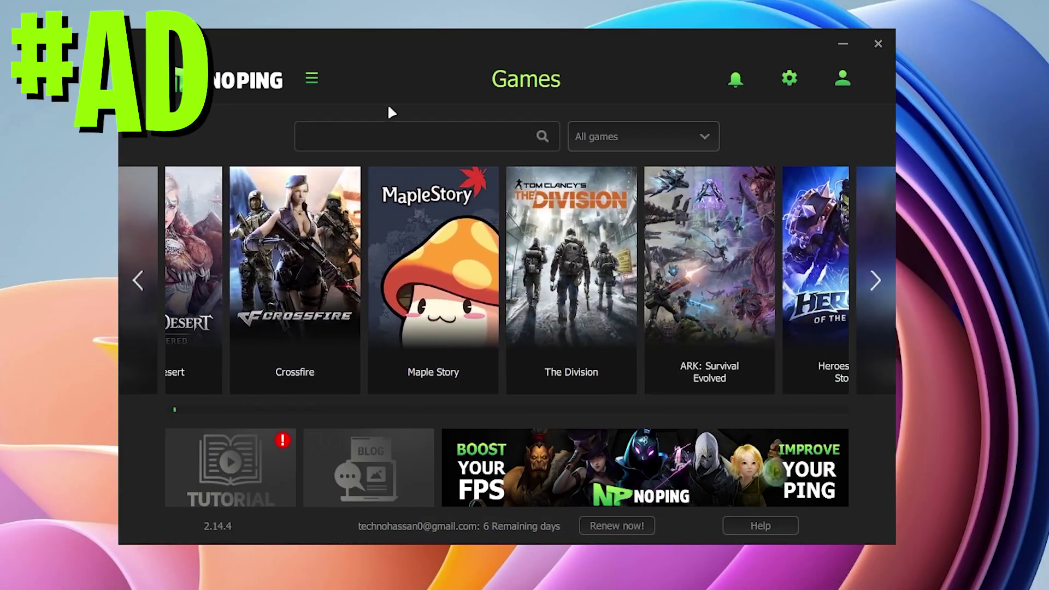
Optimize Fortnite through the Bahrein 01 server and enable Run NoPing at startup
{"action": "left_click", "coordinate": [327, 138]}
{"action": "type", "text": "fortnite"}
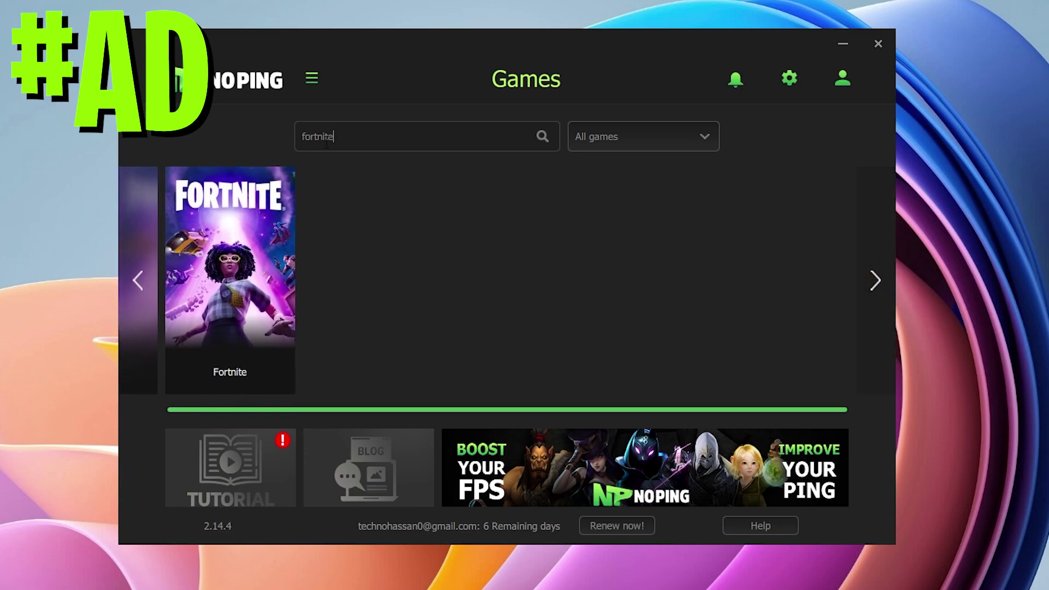
{"action": "left_click", "coordinate": [229, 278]}
{"action": "scroll", "coordinate": [422, 326], "scroll_direction": "down", "scroll_amount": 3}
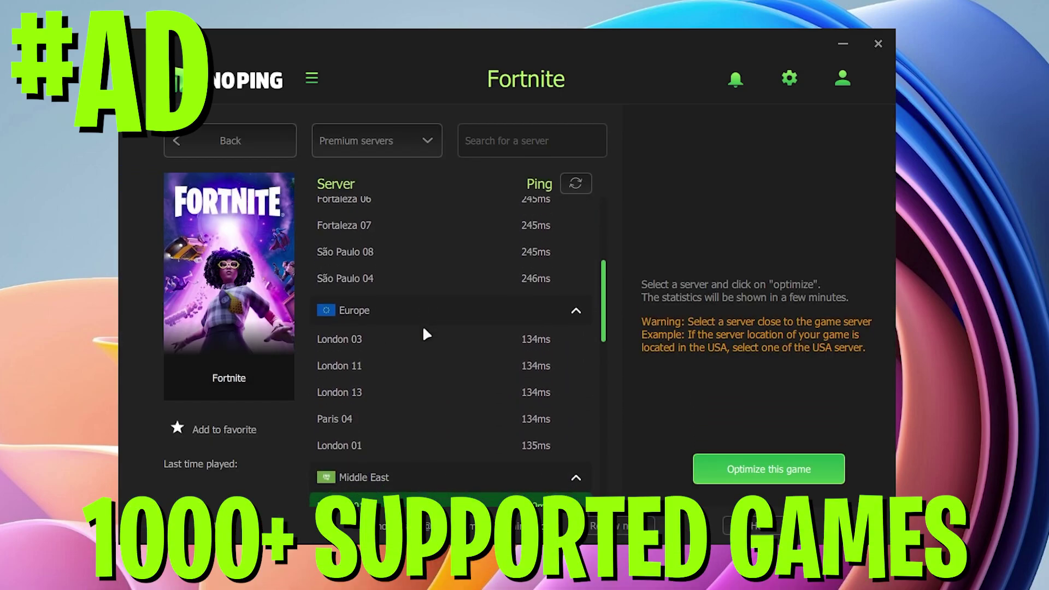
{"action": "scroll", "coordinate": [422, 326], "scroll_direction": "down", "scroll_amount": 3}
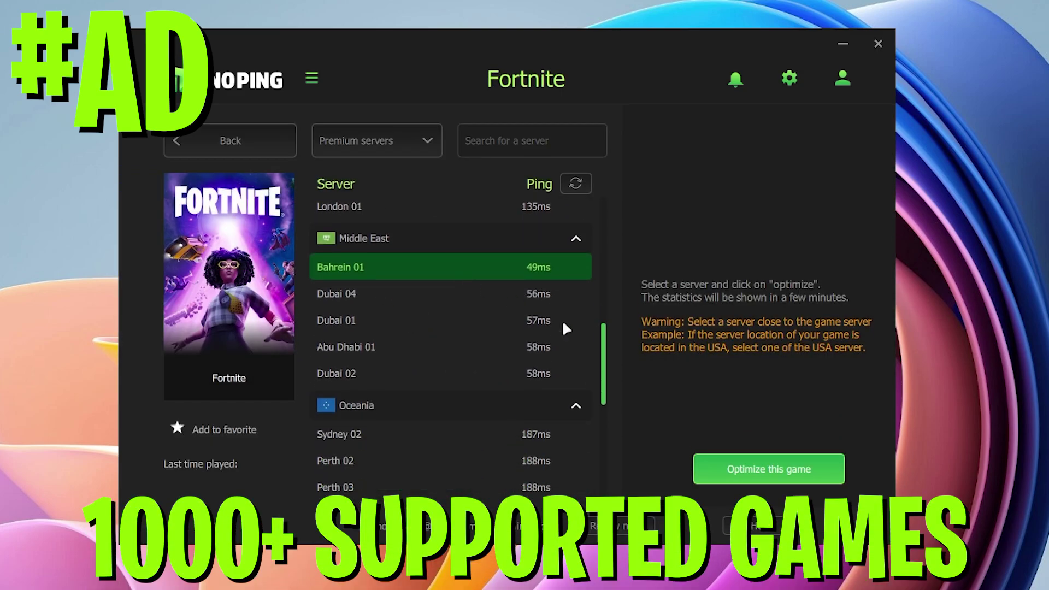
{"action": "left_click", "coordinate": [760, 482]}
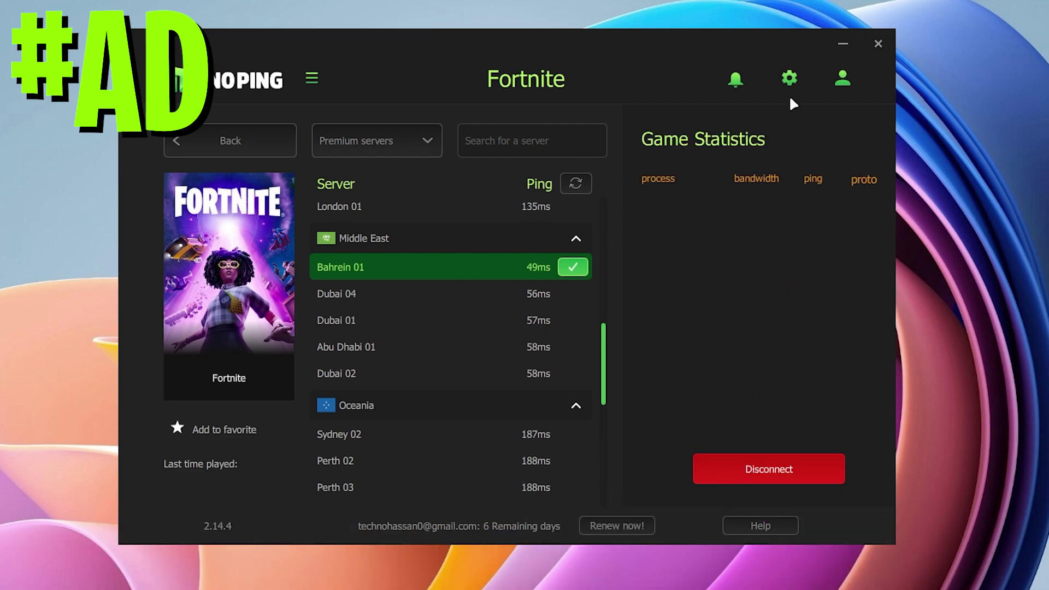
{"action": "left_click", "coordinate": [789, 80]}
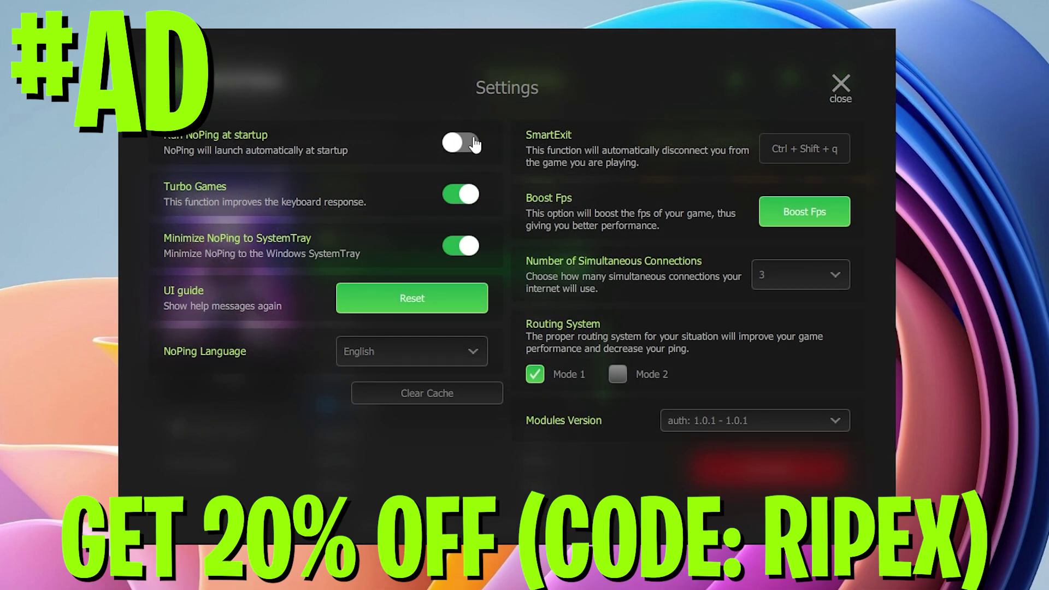
{"action": "left_click", "coordinate": [472, 144]}
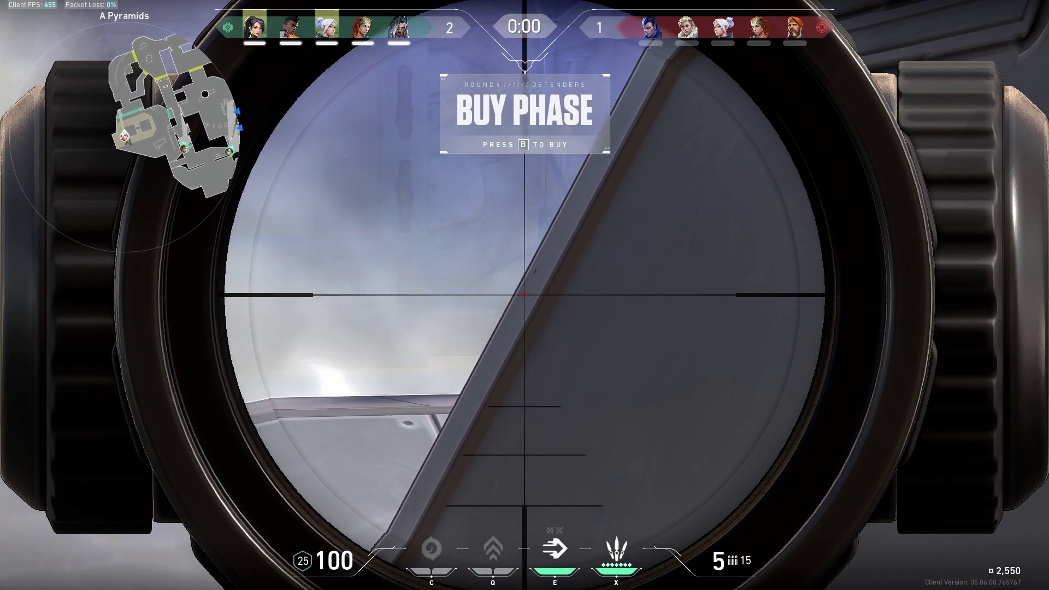
Peek the crate, fire, then scope in with the Operator for the headshot
{"action": "key", "text": "a"}
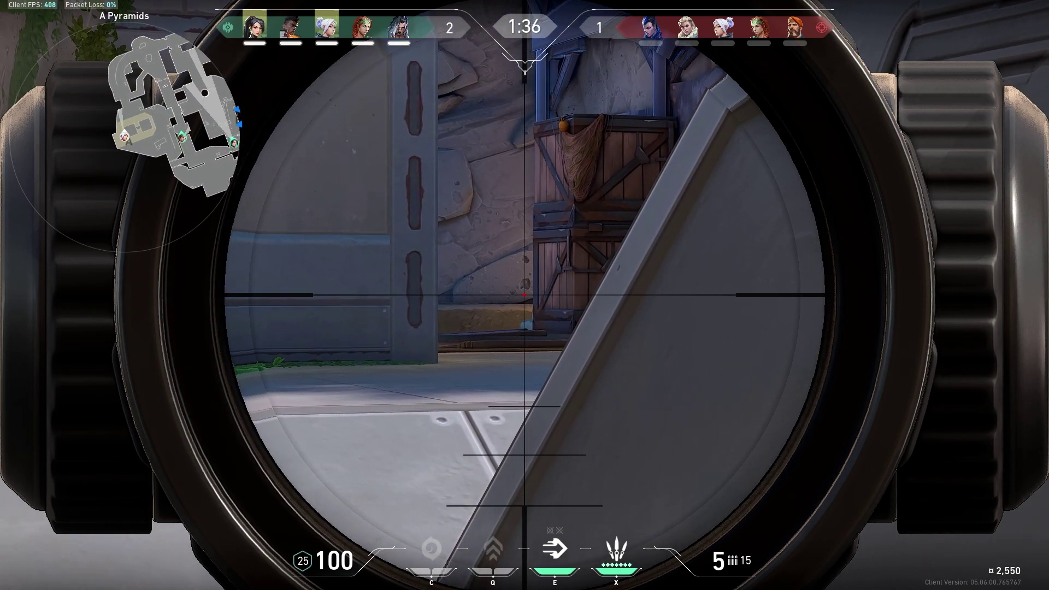
{"action": "left_click", "coordinate": [525, 295]}
{"action": "right_click", "coordinate": [525, 296]}
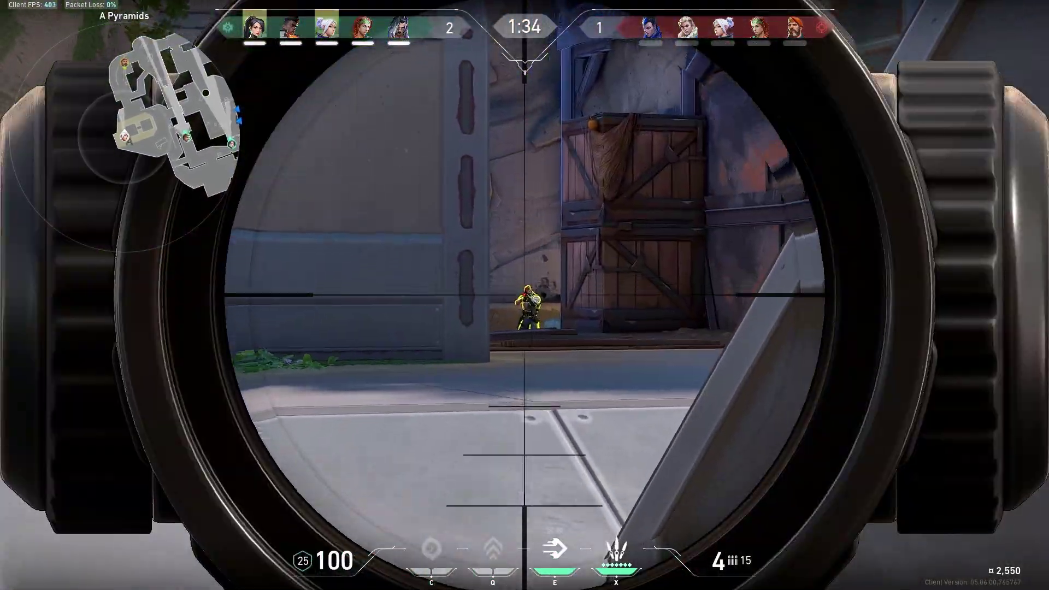